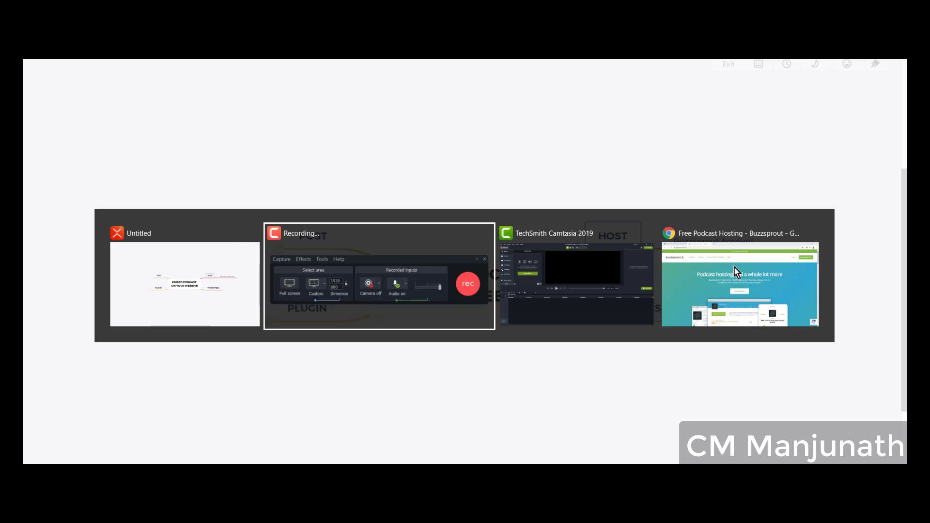
pyautogui.hotkey('alt', 'Tab')
pyautogui.hotkey('alt', 'Tab')
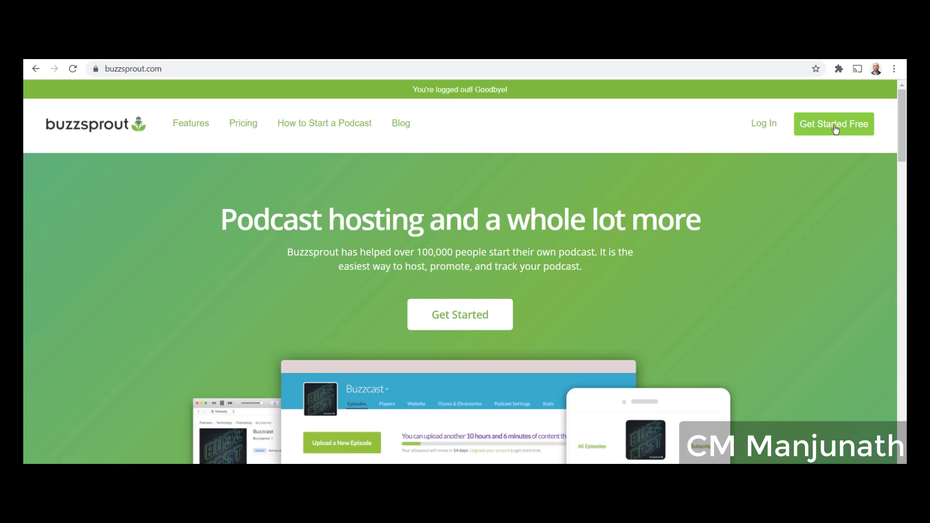
# - Log in to Buzzsprout with the account email and password to reach the Internet Traffic Hub episodes
pyautogui.click(764, 123)
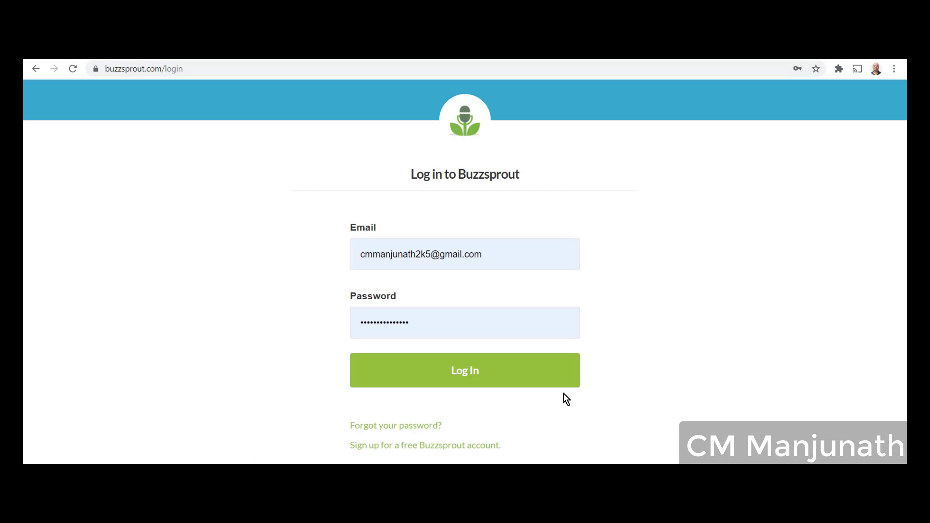
pyautogui.click(515, 380)
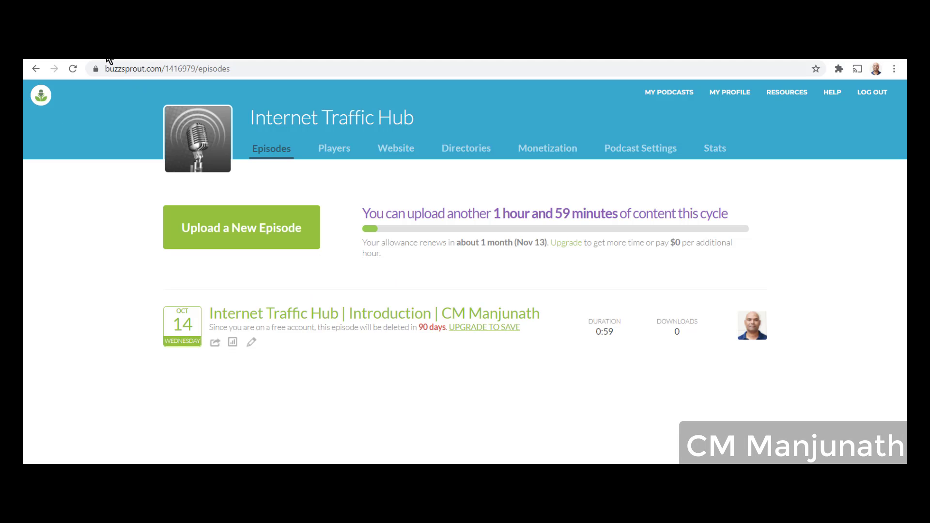
# - Install and activate the Buzzsprout Podcasting plugin found by searching 'buzzsprout plugin'
pyautogui.click(107, 57)
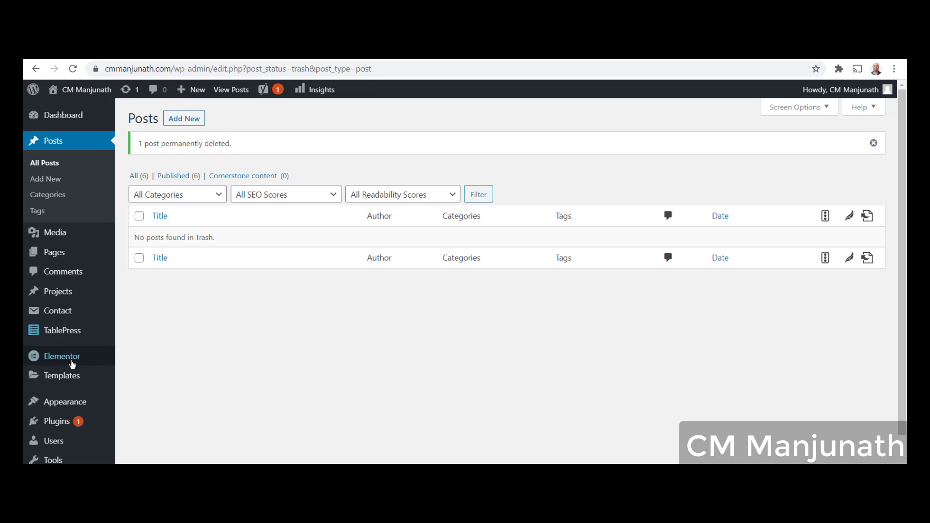
pyautogui.moveTo(67, 421)
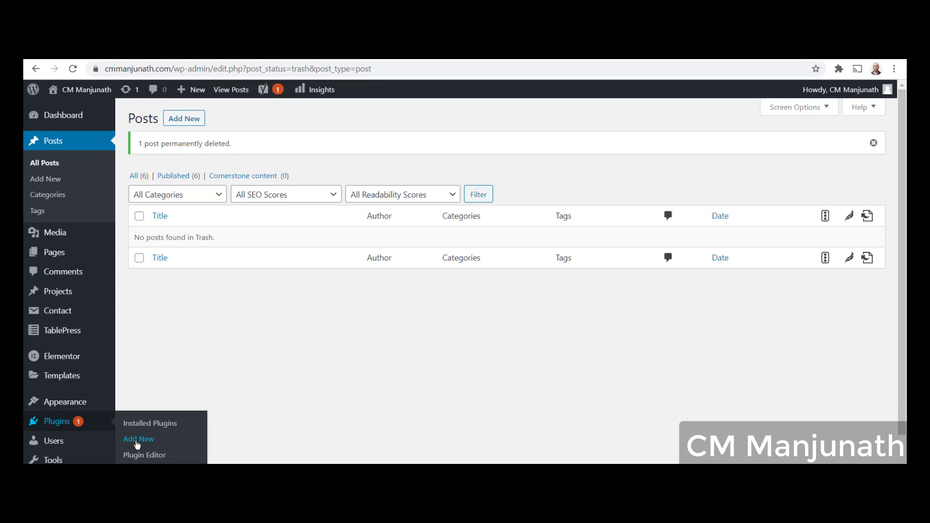
pyautogui.click(133, 441)
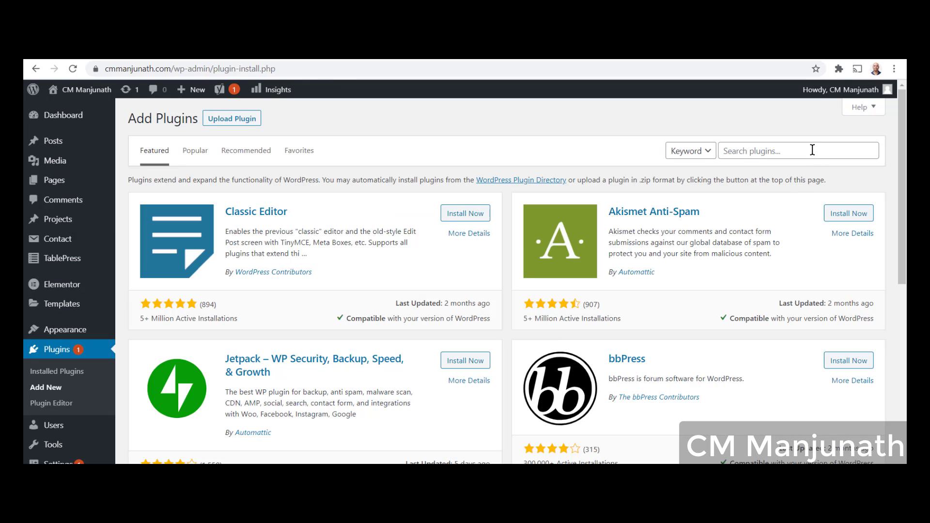
pyautogui.click(813, 150)
pyautogui.write('buzzsprou')
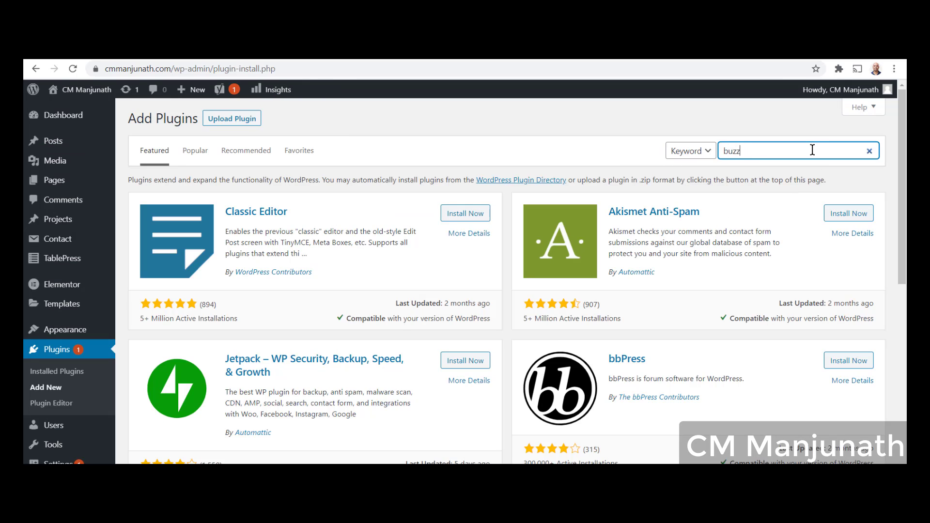
pyautogui.write('t plugin')
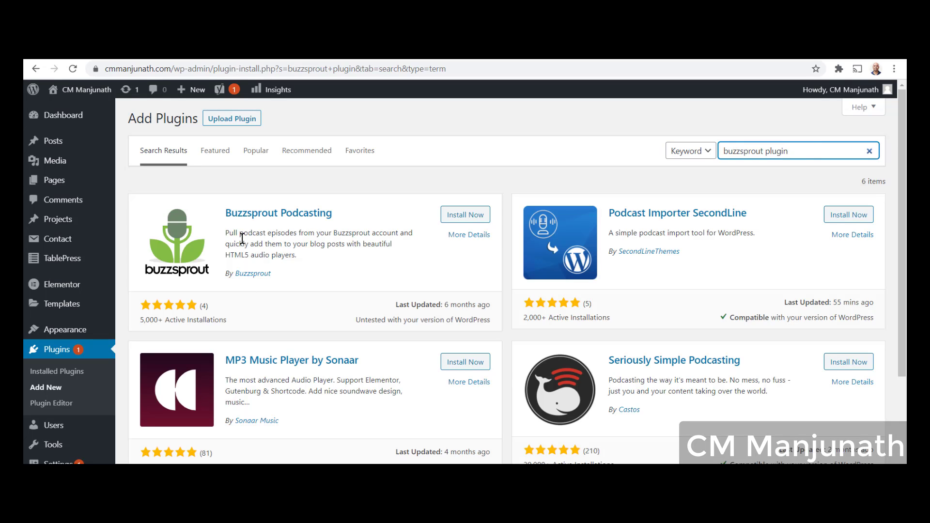
pyautogui.click(474, 217)
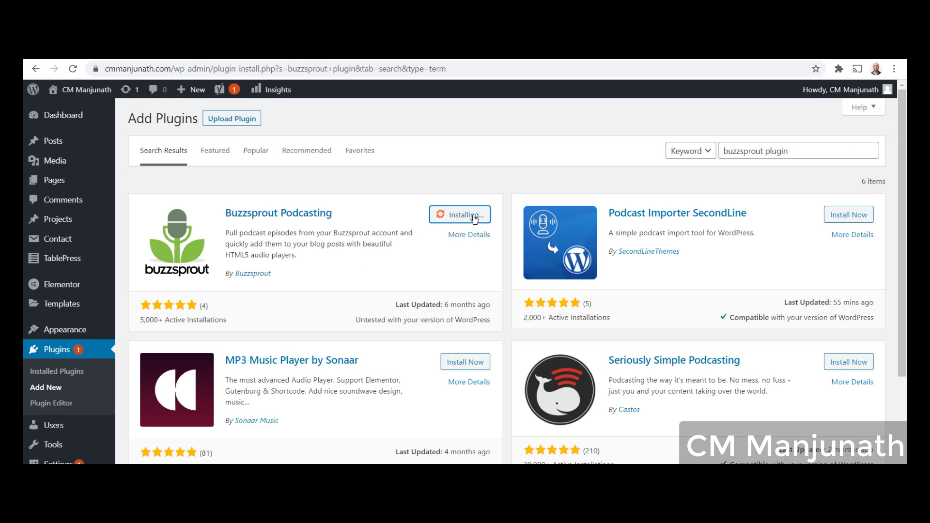
pyautogui.click(473, 218)
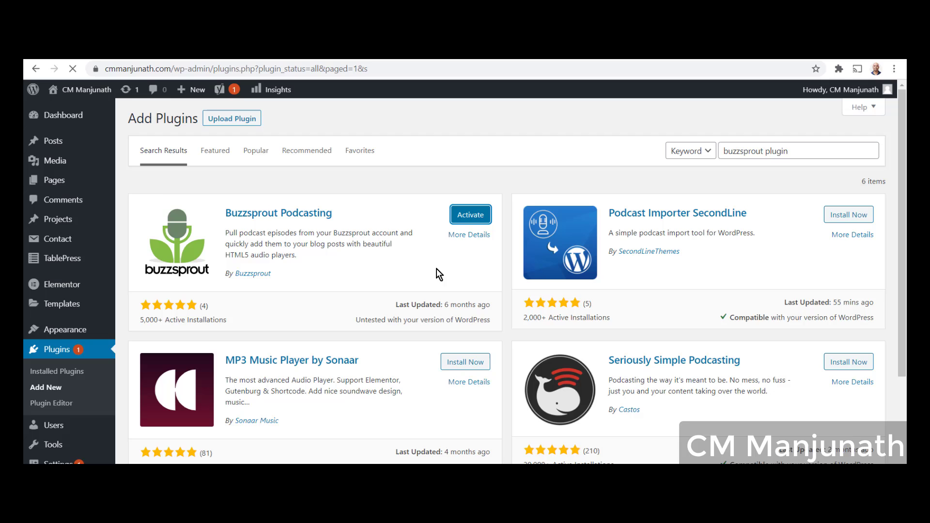
# - Go to the Settings > Buzzsprout Podcasting page in the WordPress admin
pyautogui.scroll(-5, 75, 349)
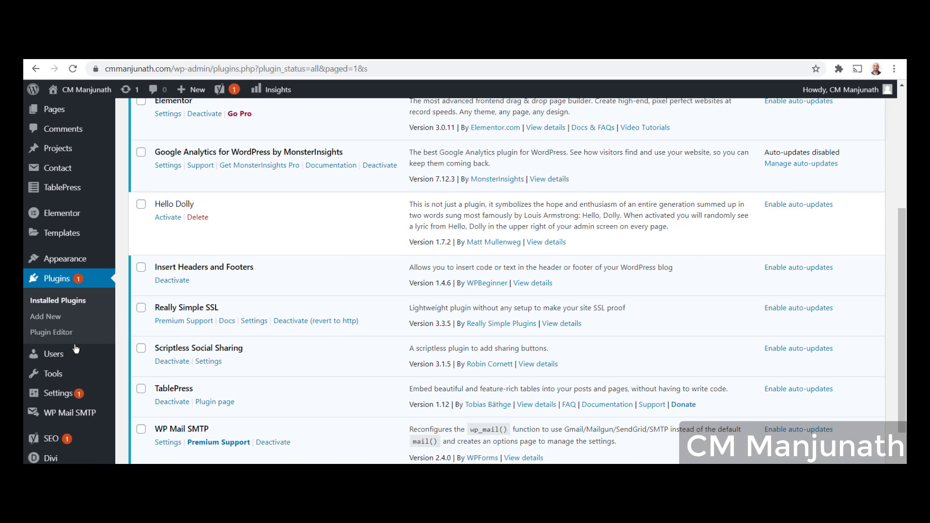
pyautogui.moveTo(48, 392)
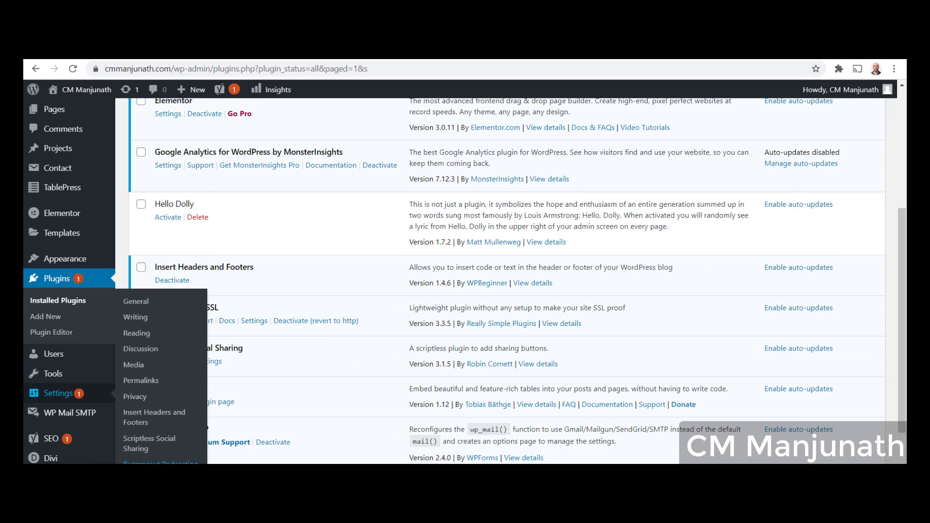
pyautogui.scroll(-3, 170, 461)
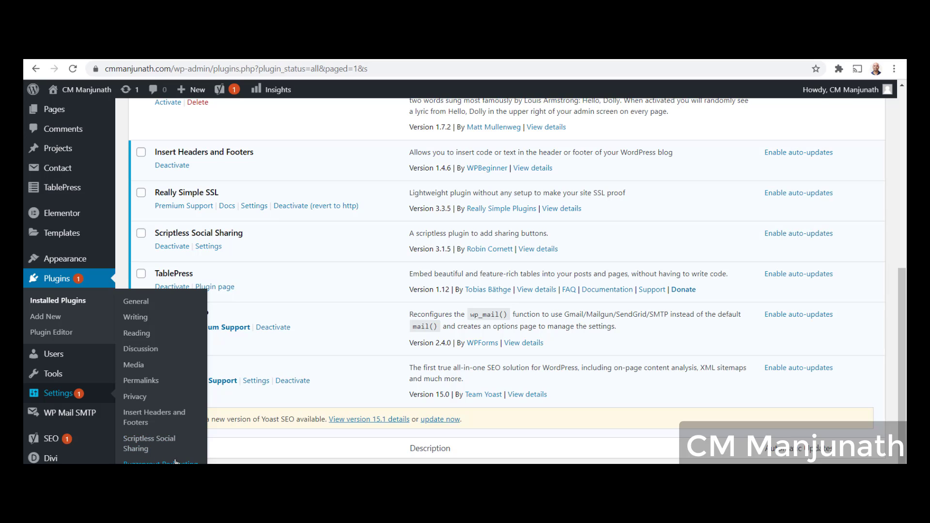
pyautogui.click(160, 462)
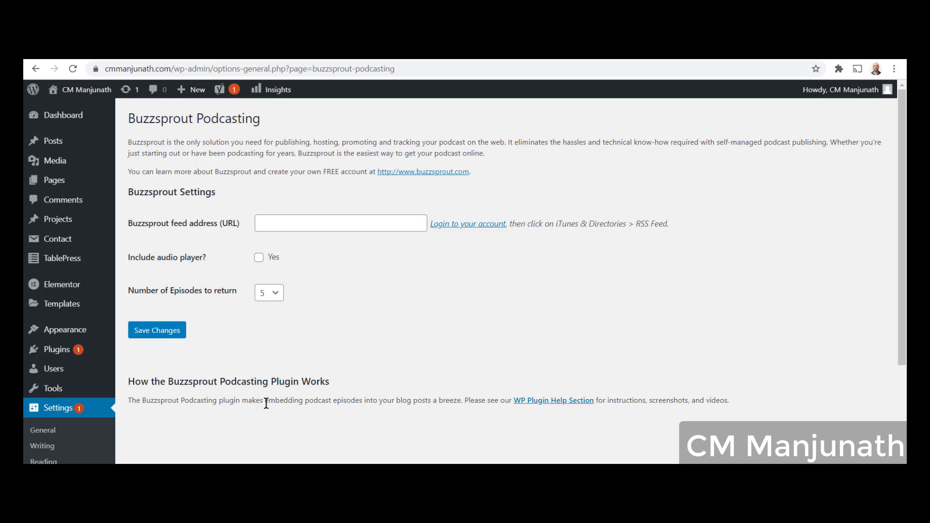
# - Copy the Internet Traffic Hub feed URL from Buzzsprout's Directories > RSS Feed page
pyautogui.hotkey('ctrl', 'Tab')
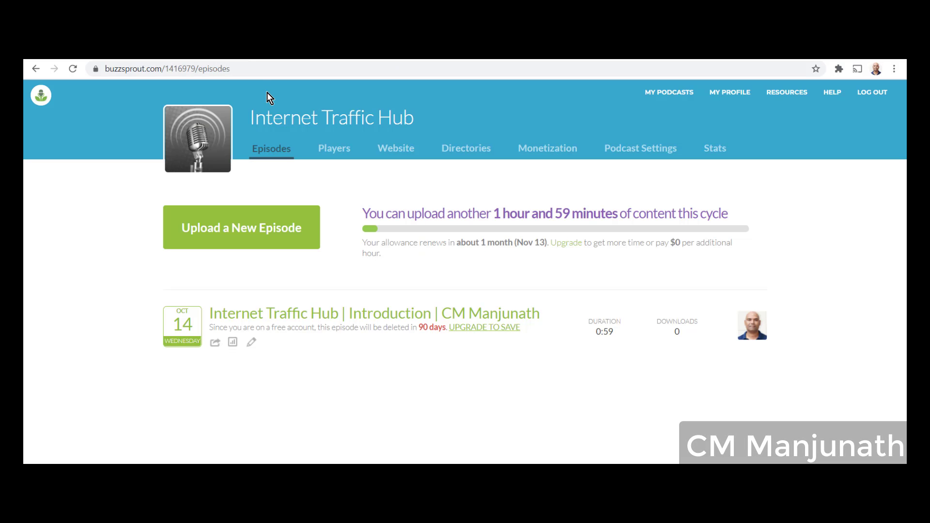
pyautogui.click(486, 153)
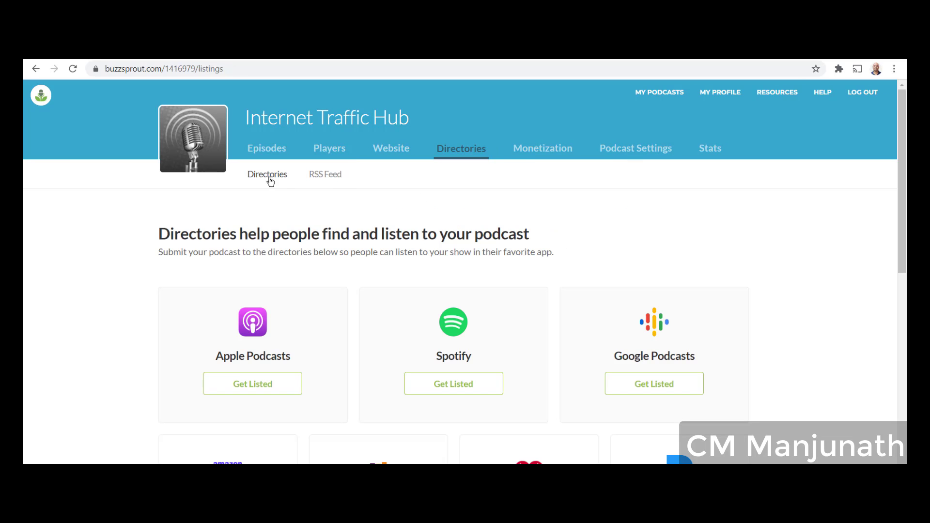
pyautogui.click(322, 178)
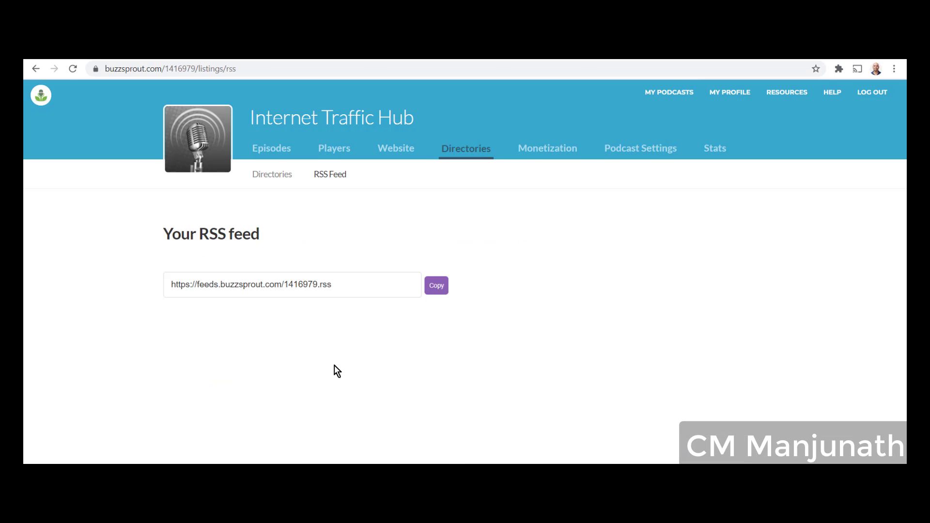
pyautogui.click(434, 290)
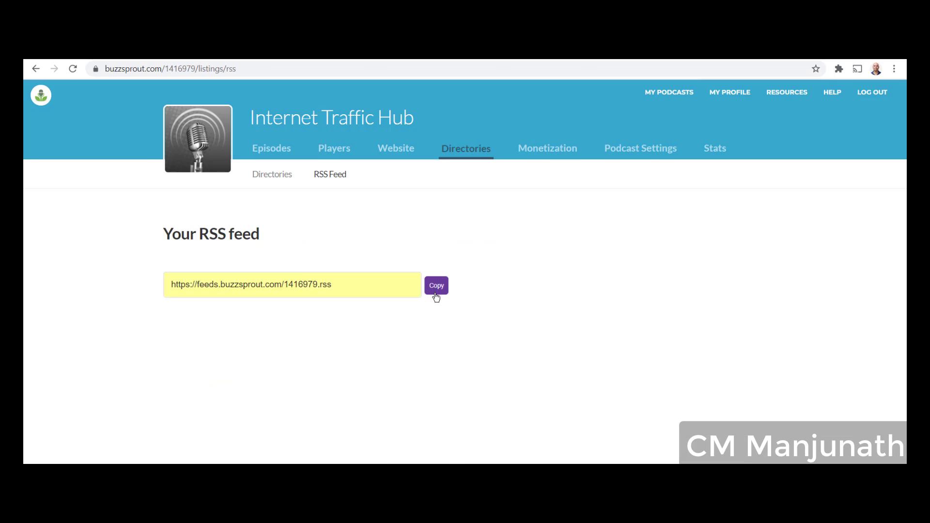
# - Paste the RSS feed address, enable 'Include audio player? Yes', and save the Buzzsprout settings
pyautogui.click(73, 51)
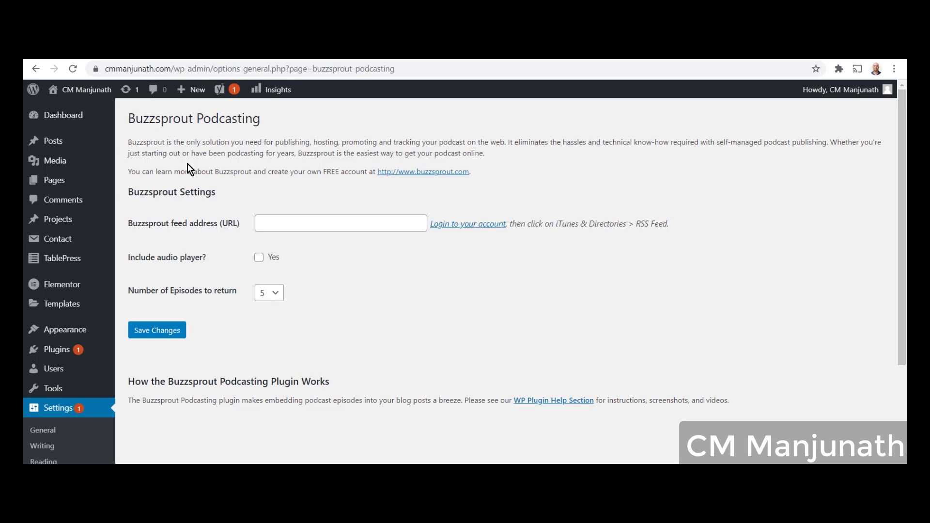
pyautogui.click(292, 222)
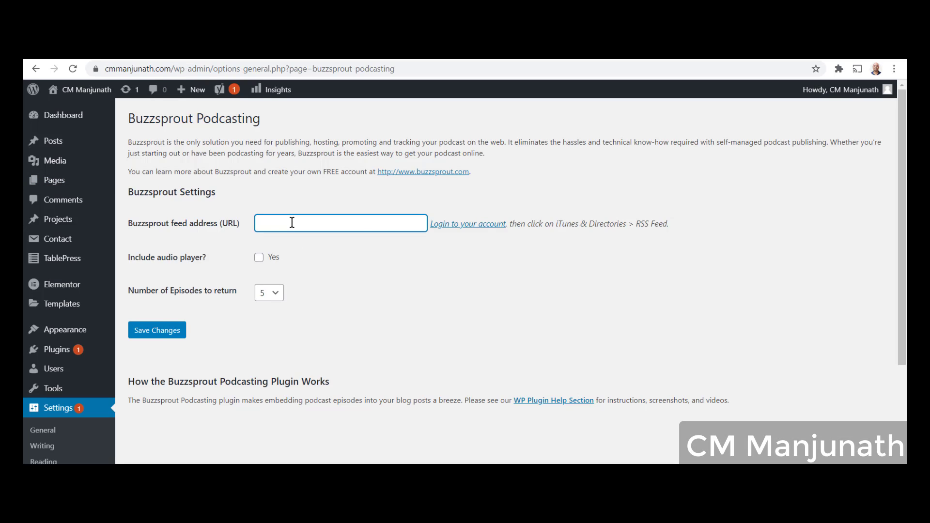
pyautogui.hotkey('ctrl', 'v')
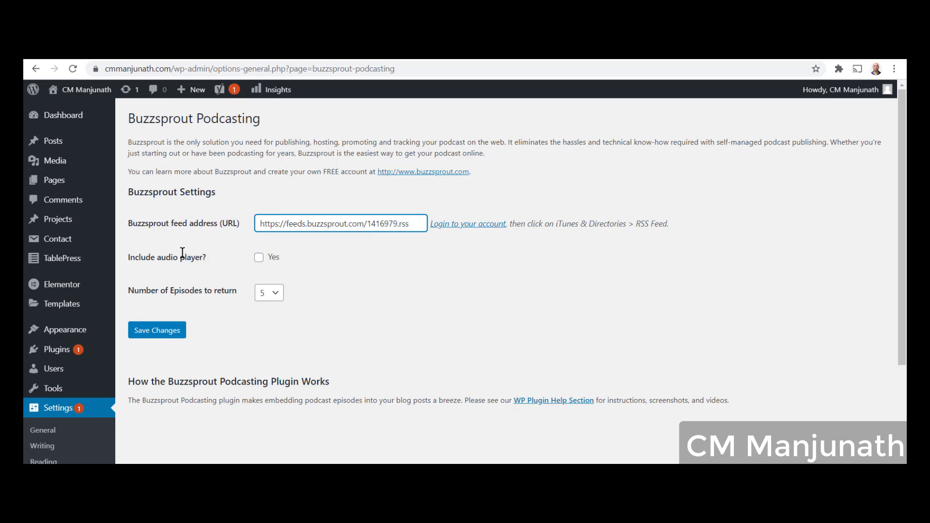
pyautogui.click(258, 259)
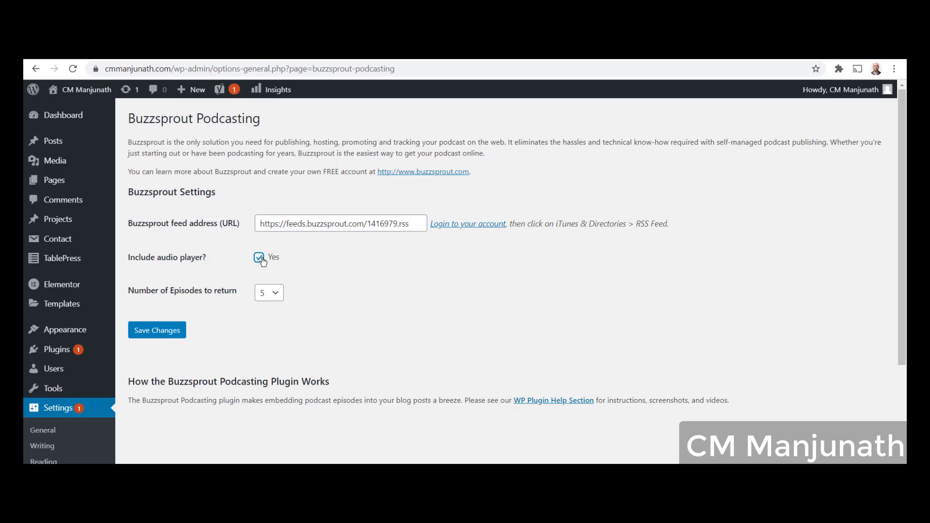
pyautogui.click(159, 332)
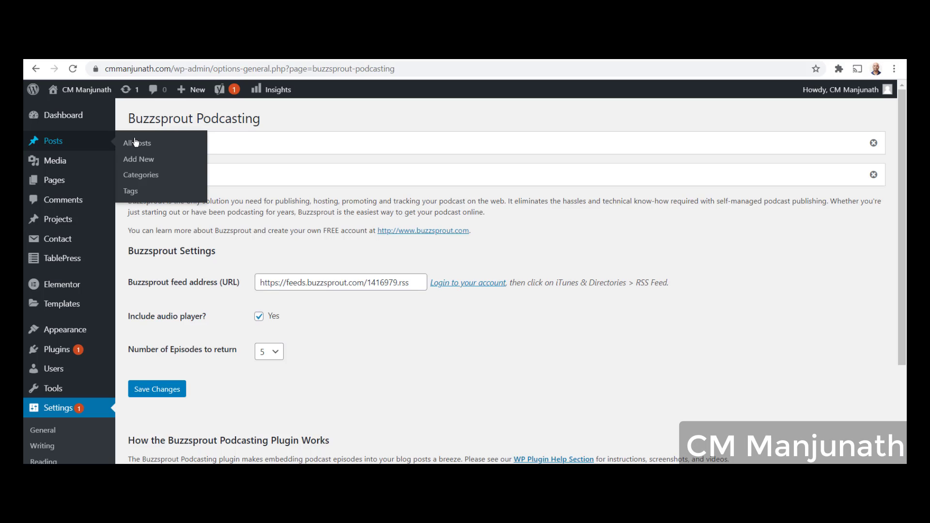
# - Create a new post in the default editor, titled with the owner's name plus 'First Podcast', and body text 'Intro'
pyautogui.click(147, 165)
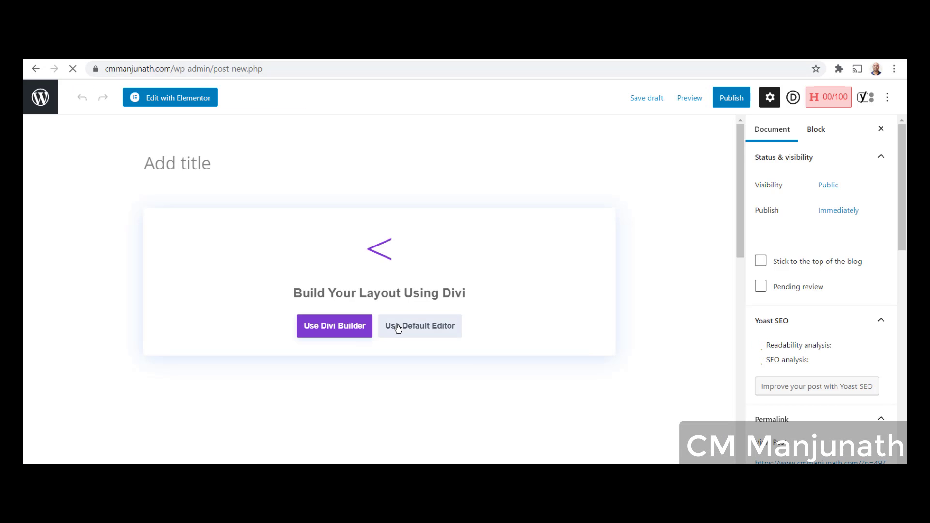
pyautogui.click(397, 326)
pyautogui.click(216, 164)
pyautogui.write("CM Manjunath'a")
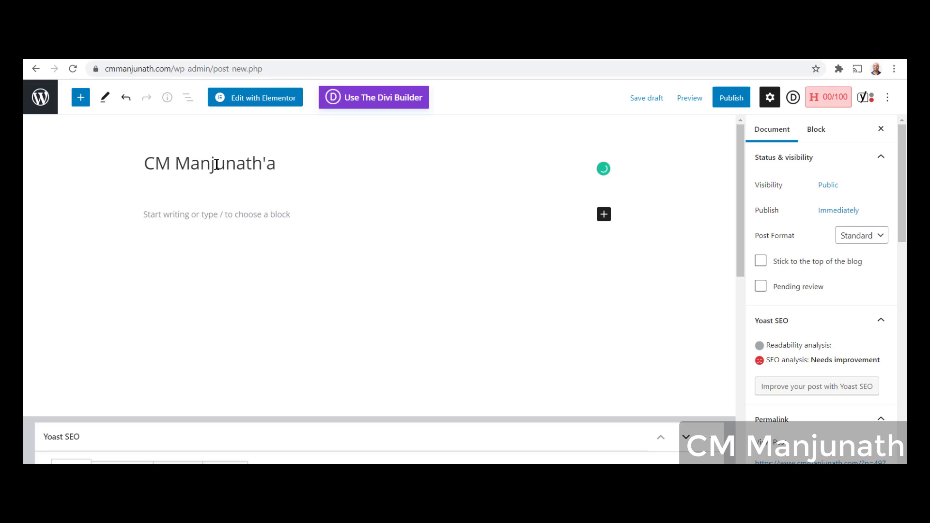
pyautogui.press('BackSpace')
pyautogui.write('s First Podcast')
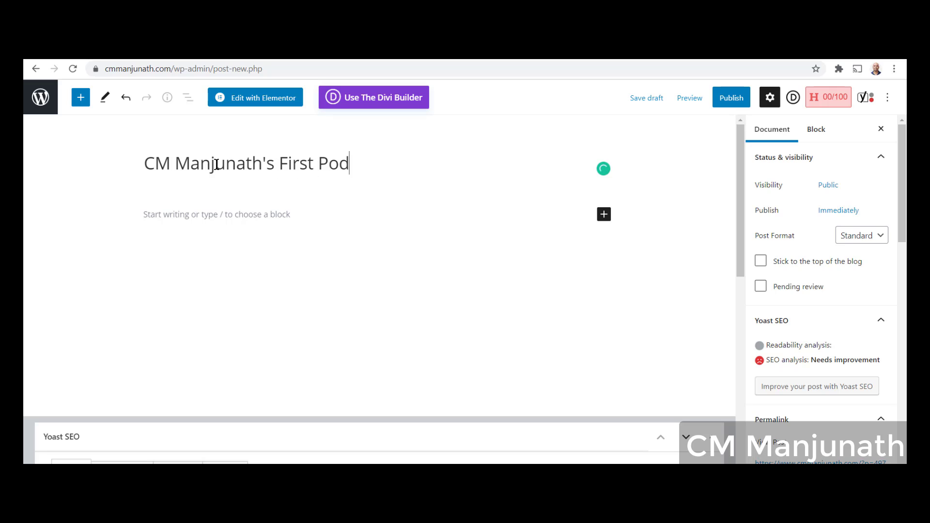
pyautogui.click(359, 323)
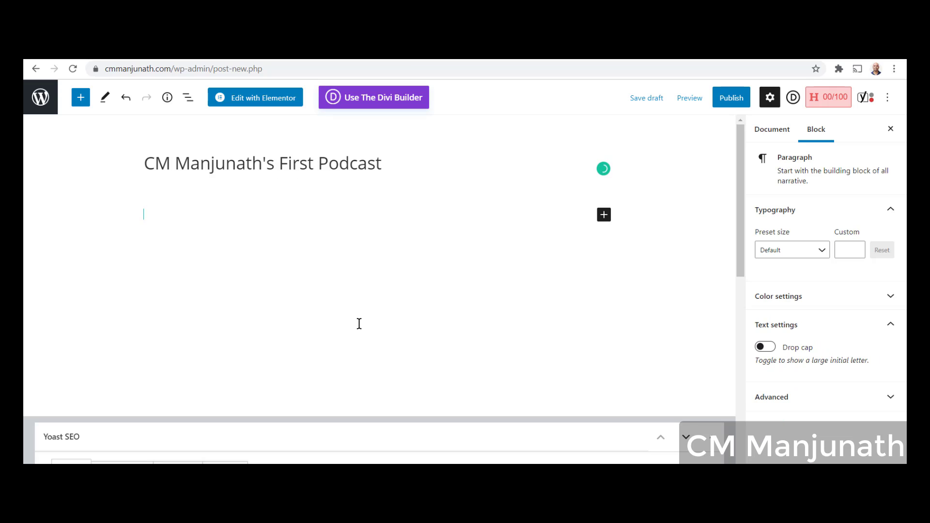
pyautogui.write('Intro')
# - Add an empty Classic block below the Intro paragraph
pyautogui.click(159, 244)
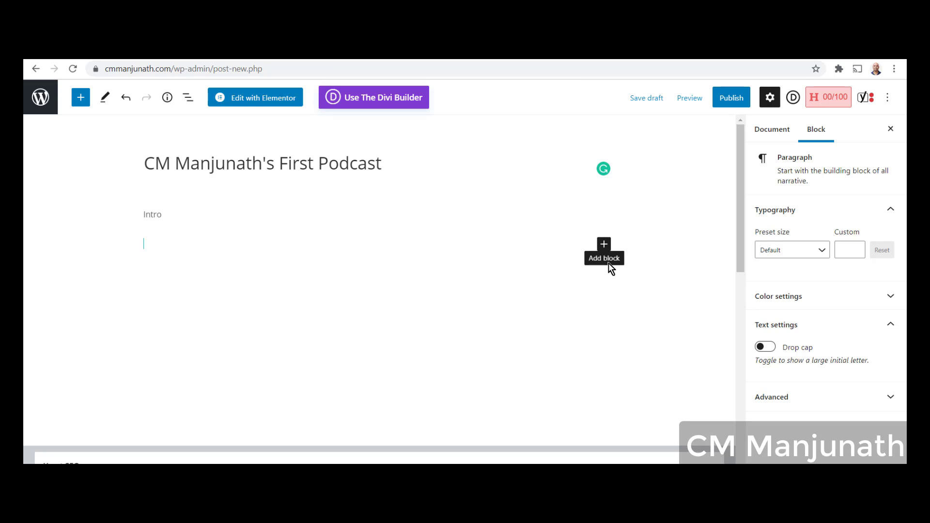
pyautogui.click(607, 251)
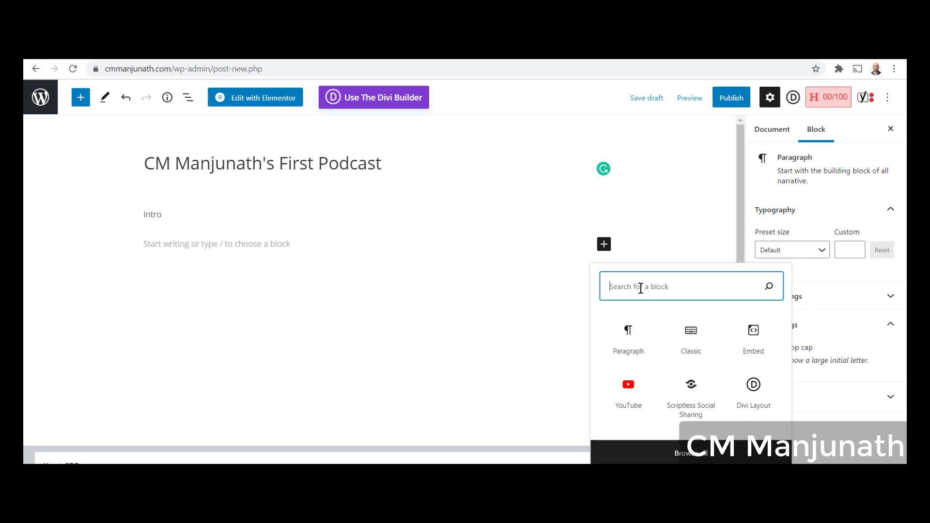
pyautogui.write('classic')
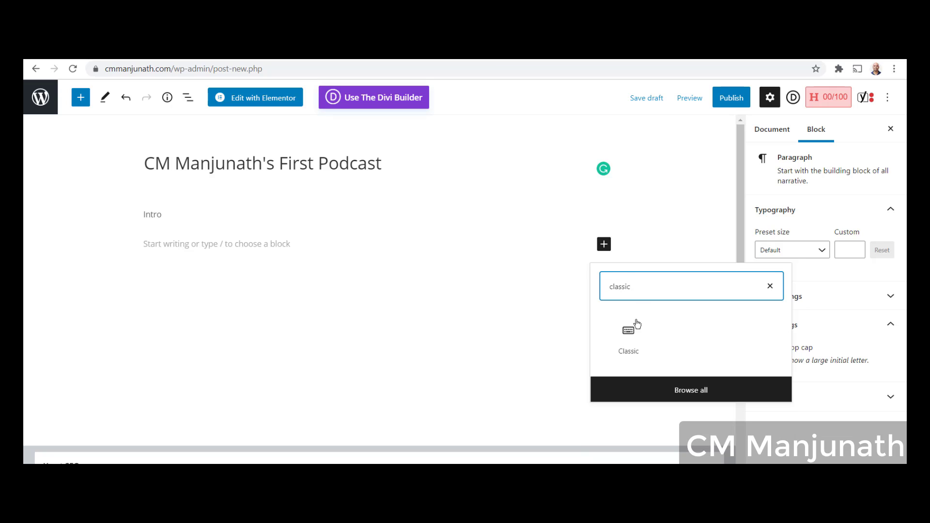
pyautogui.click(628, 333)
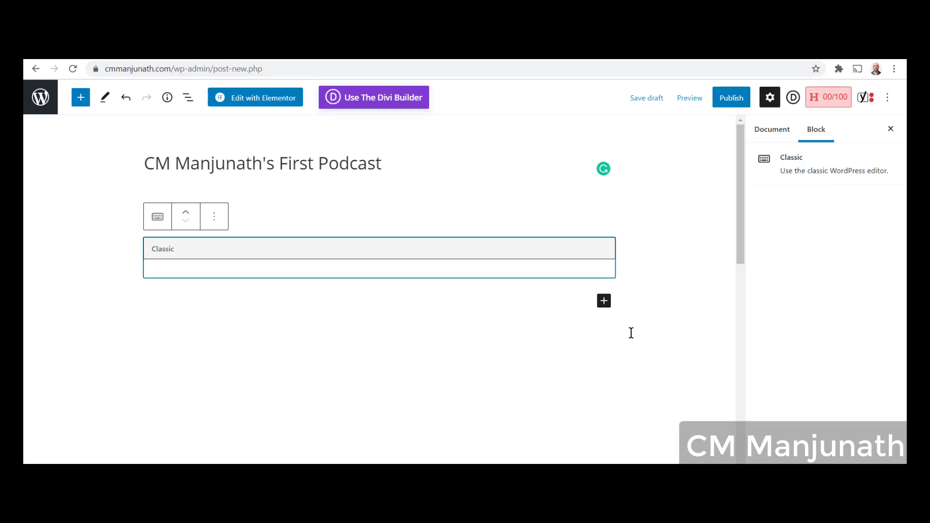
# - Embed the Internet Traffic Hub Introduction episode in the Classic block via Buzzsprout Podcasting media
pyautogui.click(349, 251)
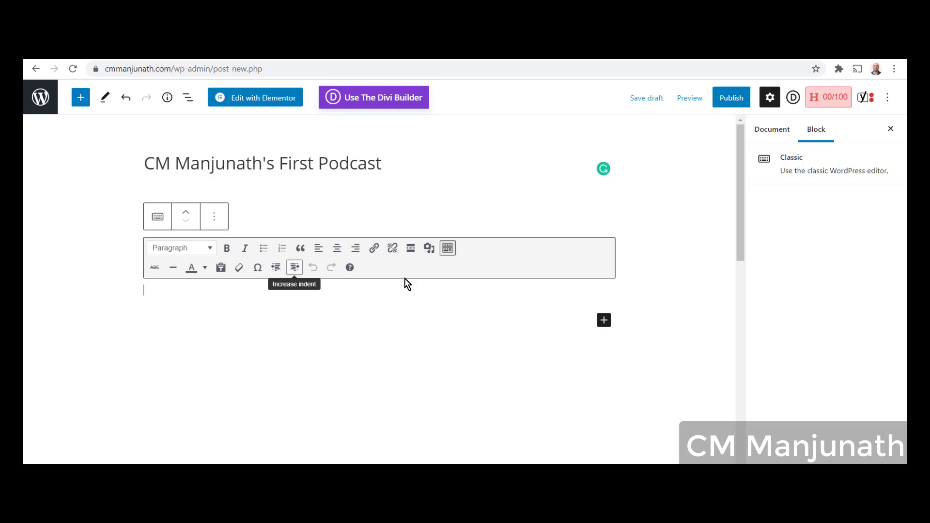
pyautogui.click(429, 248)
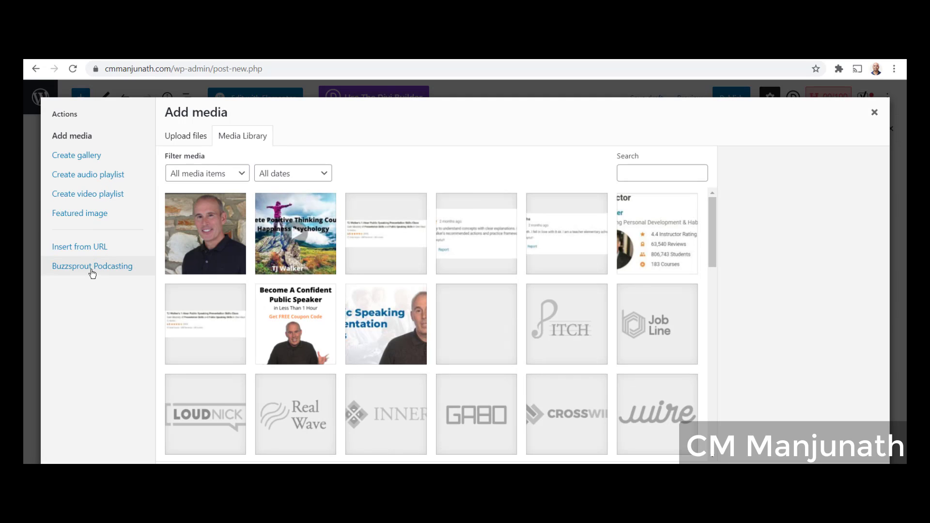
pyautogui.click(92, 267)
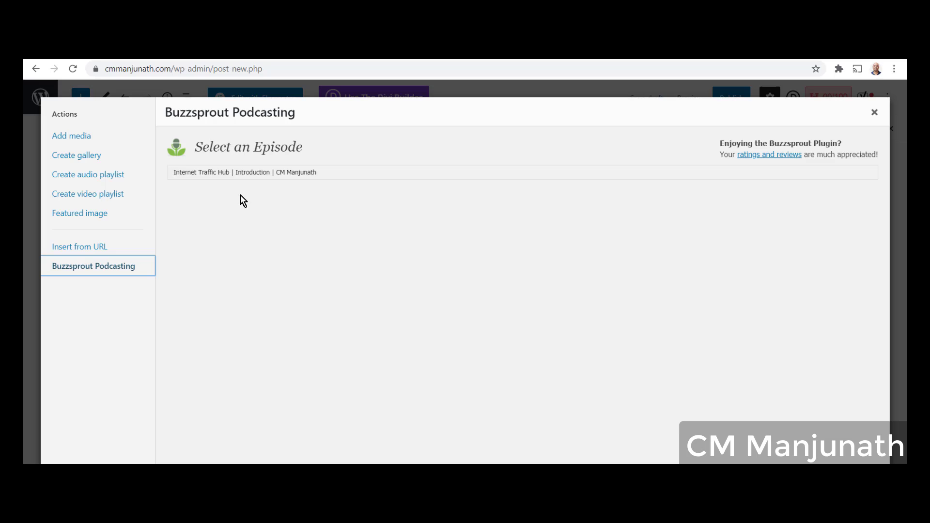
pyautogui.click(352, 177)
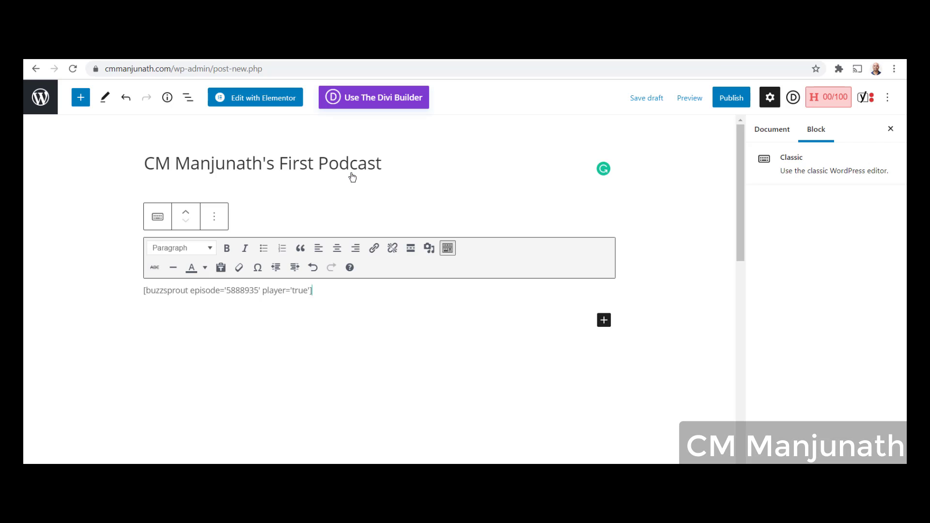
# - Publish the post and view the live post in a new tab
pyautogui.click(732, 100)
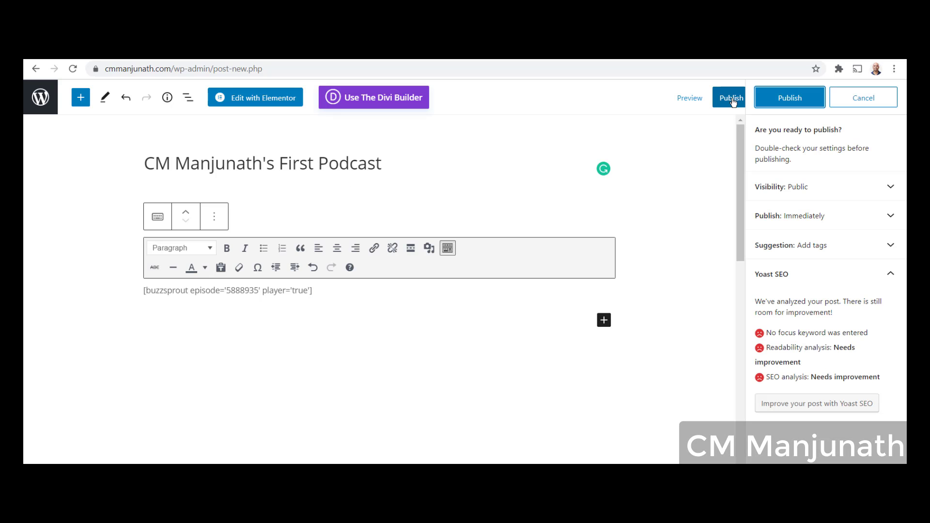
pyautogui.click(790, 98)
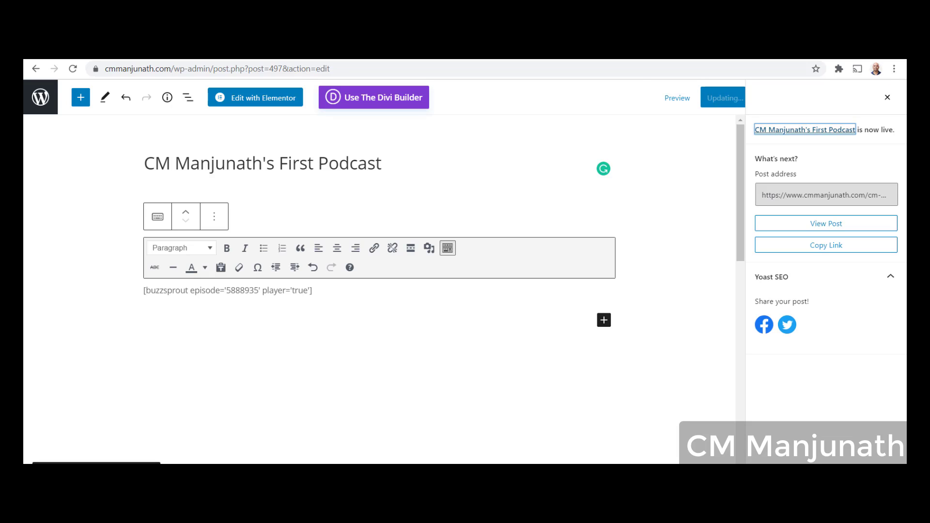
pyautogui.hotkey('shift', 'F10')
pyautogui.click(210, 364)
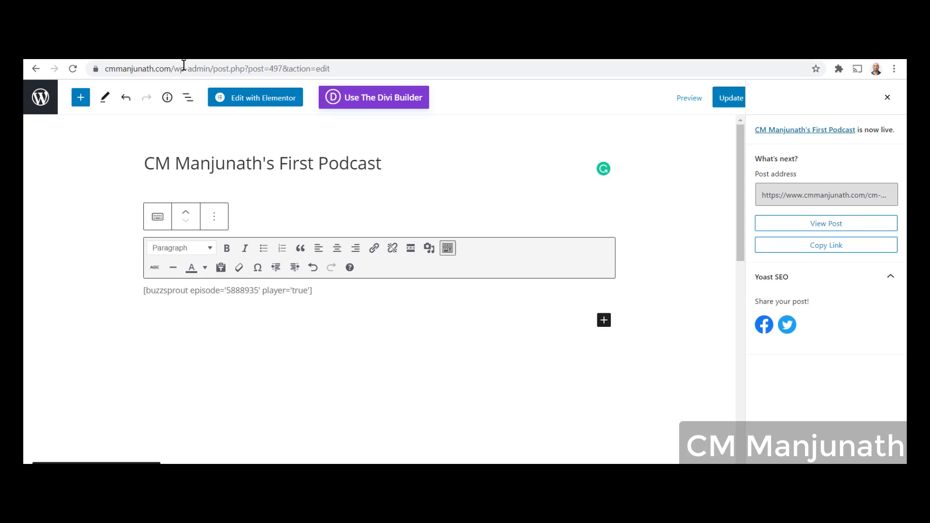
pyautogui.hotkey('ctrl', 'Tab')
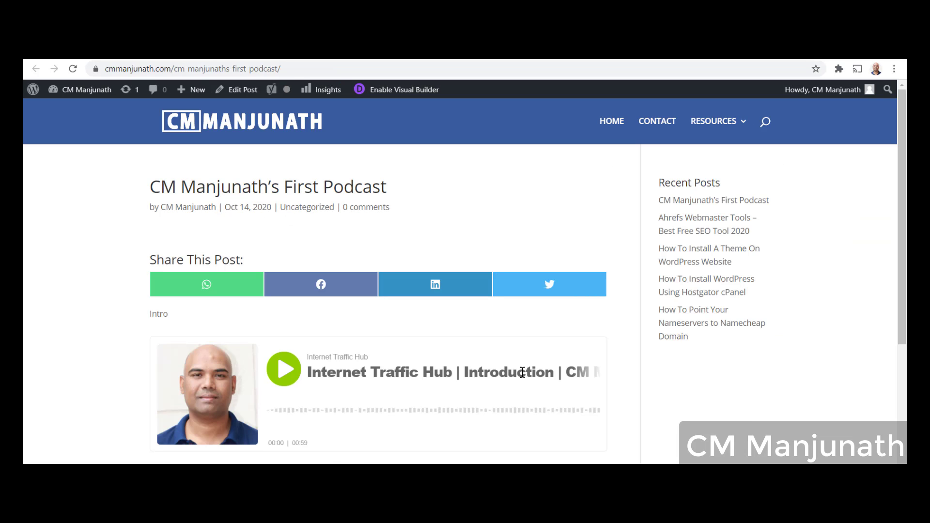
# - Scroll the live post to show the Intro text and the loaded 00:59 Buzzsprout player
pyautogui.scroll(3, 415, 242)
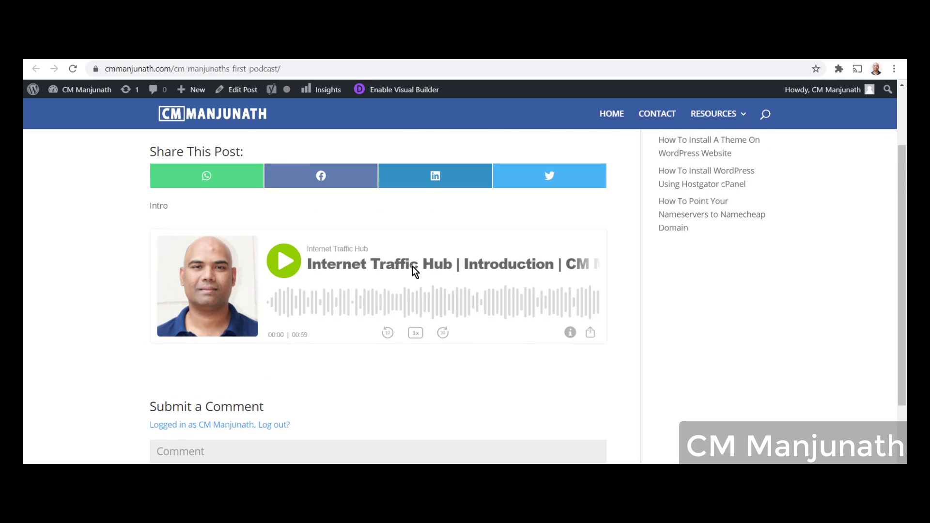